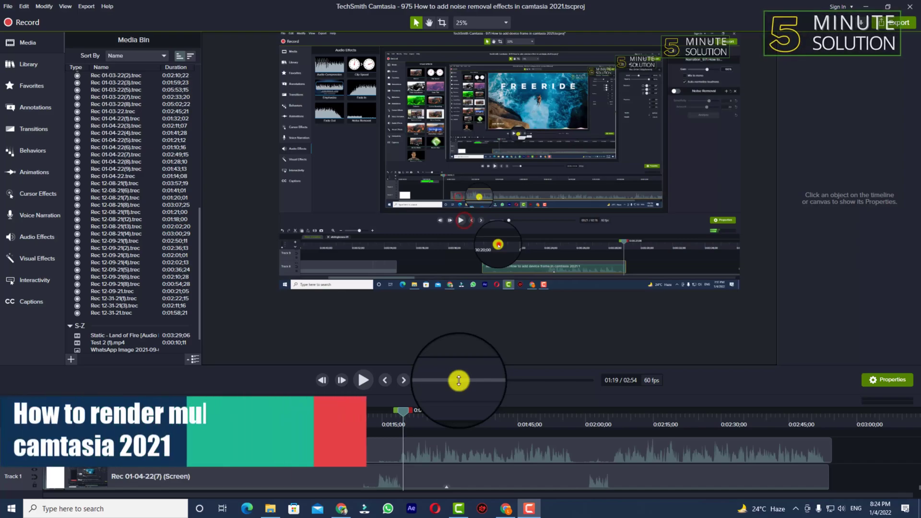
# - Move the playhead to the end of the timeline at 02:55
pyautogui.click(835, 417)
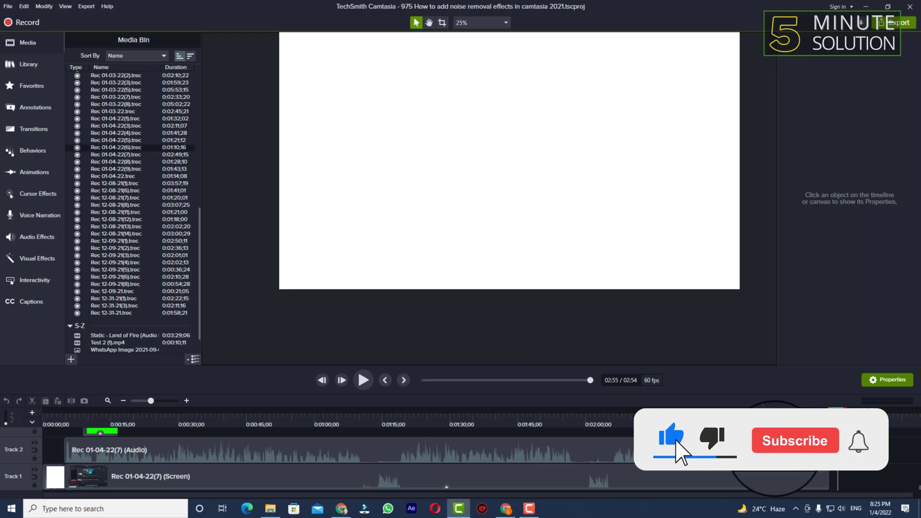
pyautogui.click(11, 6)
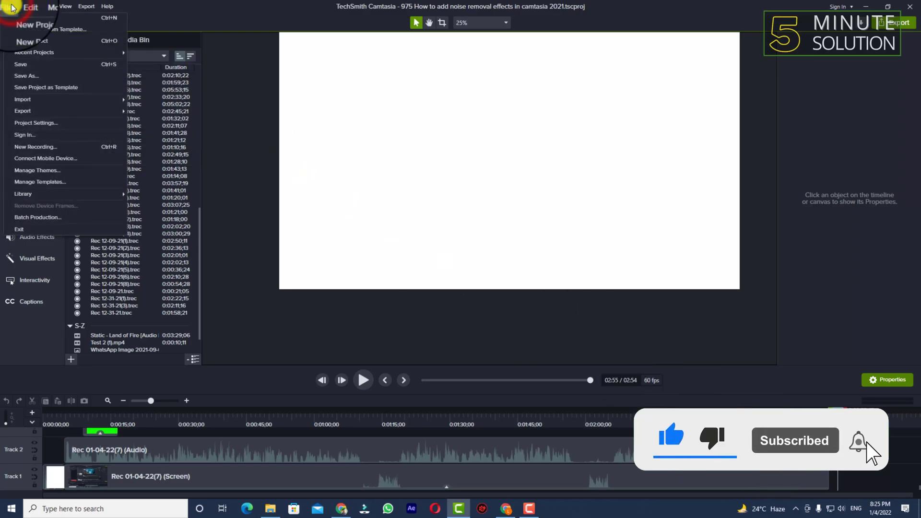
pyautogui.click(10, 6)
pyautogui.click(7, 8)
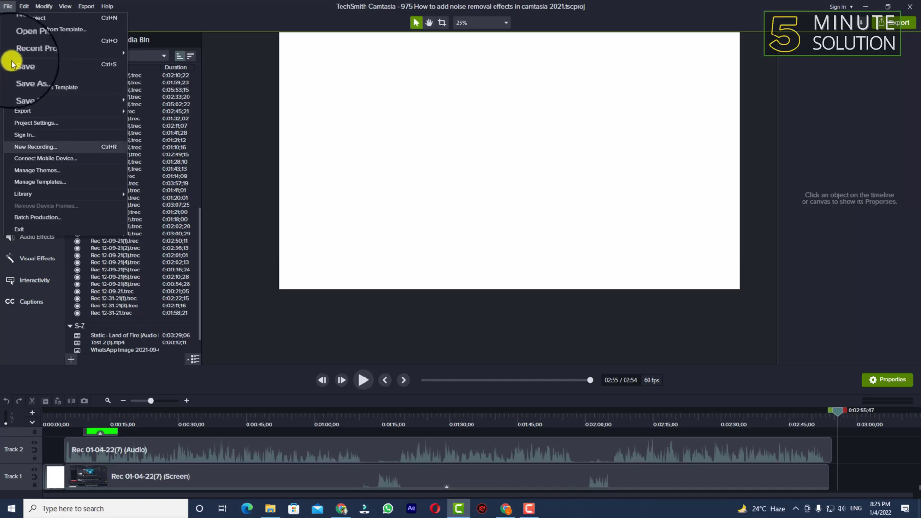
pyautogui.click(10, 11)
pyautogui.click(9, 11)
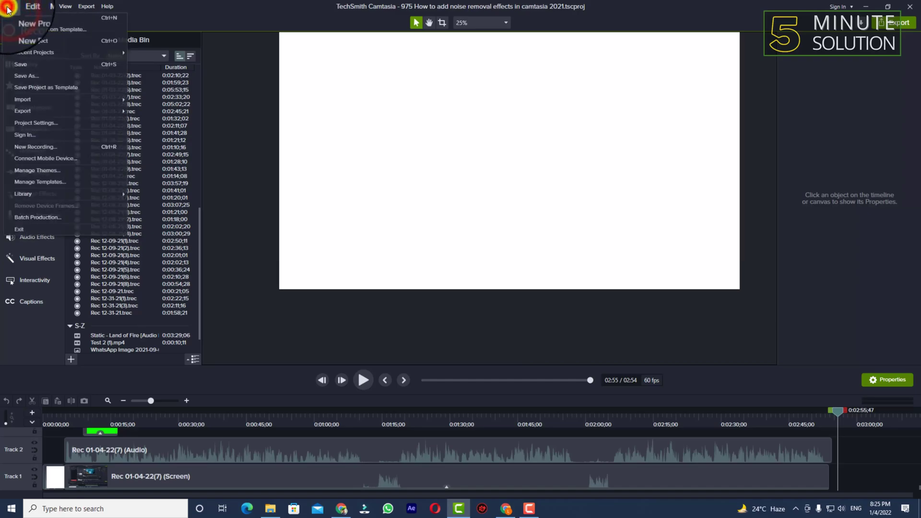
# - Start a Batch Production and browse the Camtasia projects folder for projects to add
pyautogui.click(53, 221)
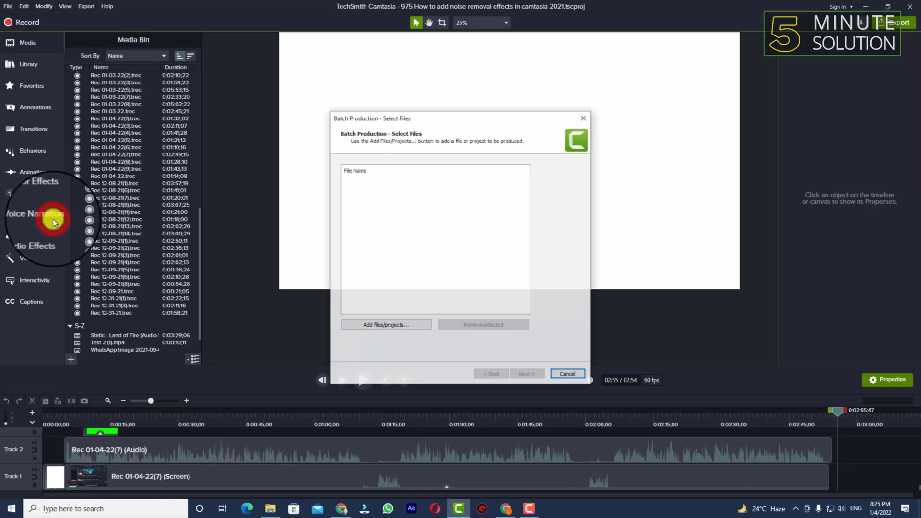
pyautogui.click(396, 326)
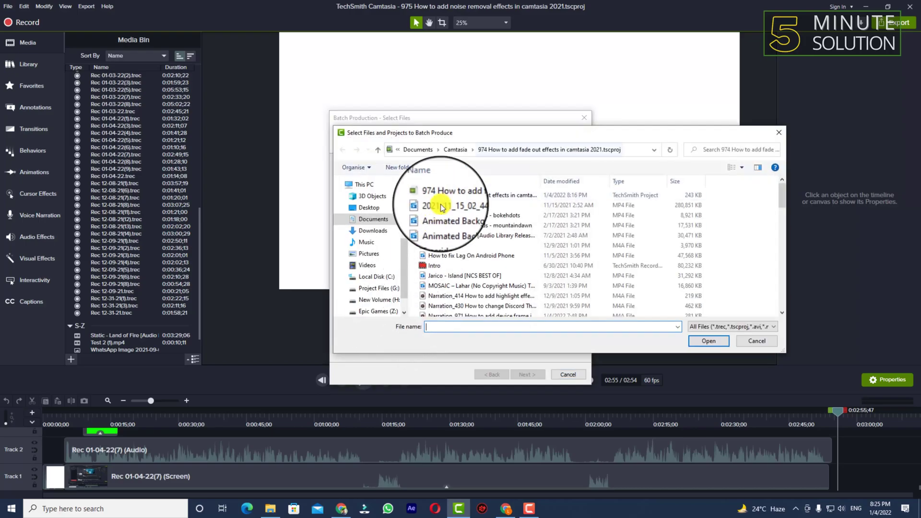
pyautogui.click(460, 152)
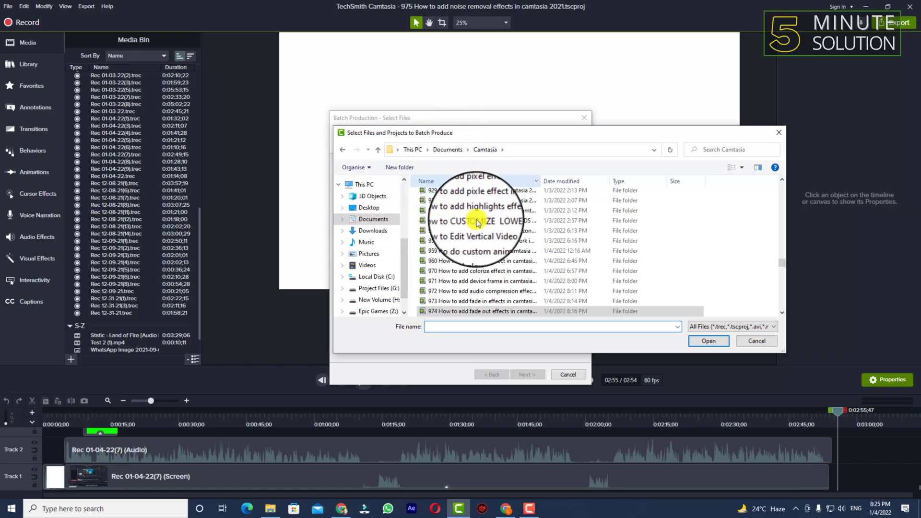
pyautogui.scroll(-2, 493, 224)
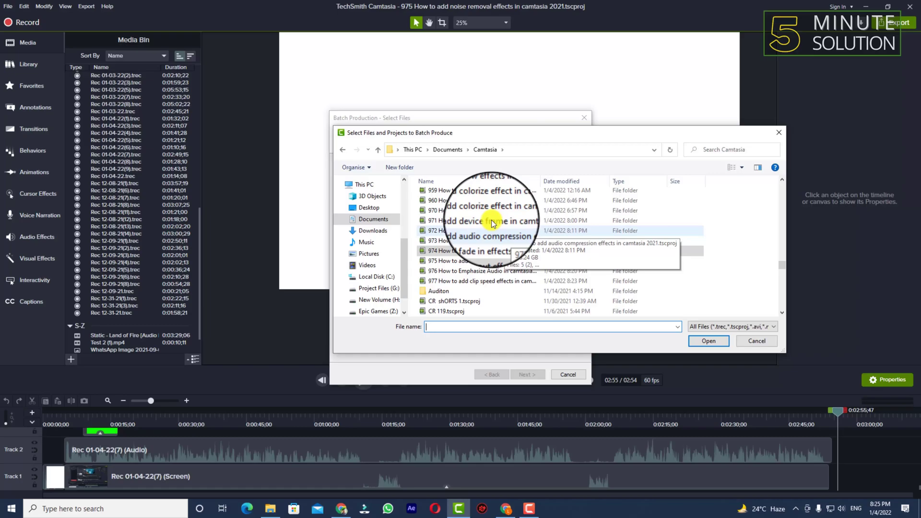
pyautogui.click(492, 221)
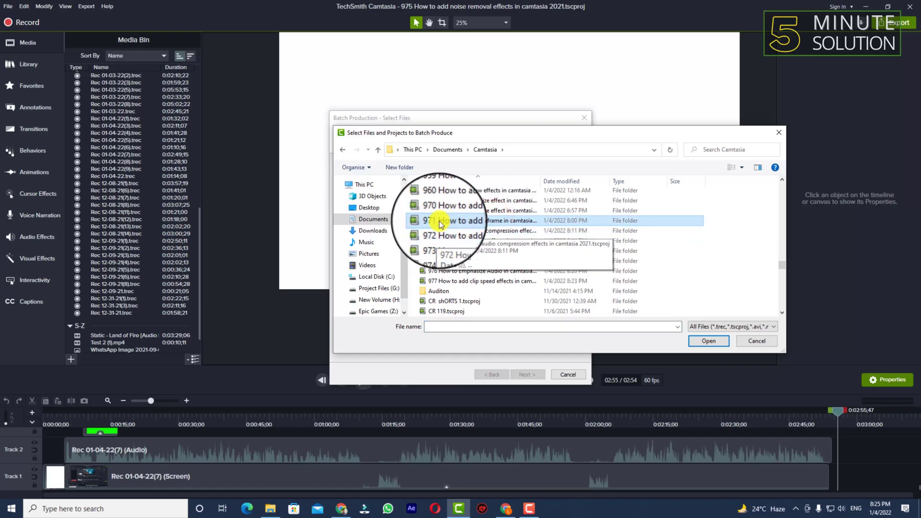
pyautogui.click(451, 281)
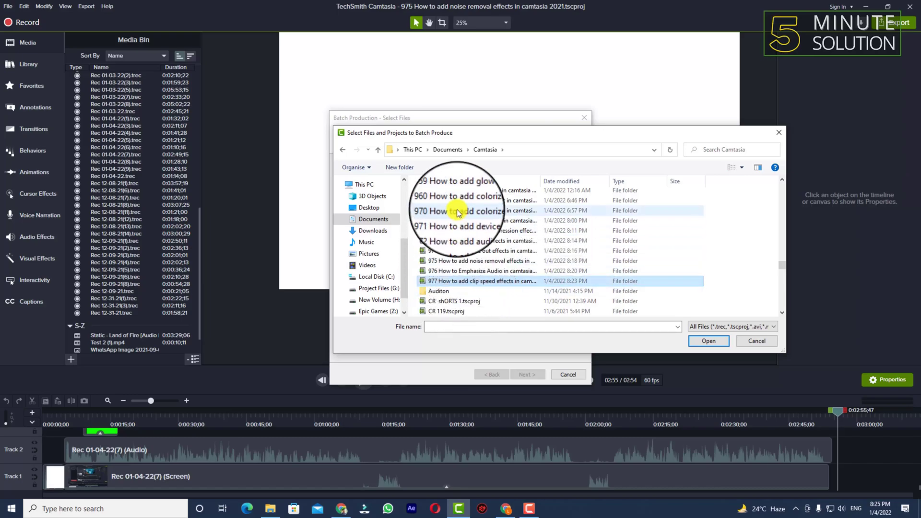
pyautogui.click(466, 252)
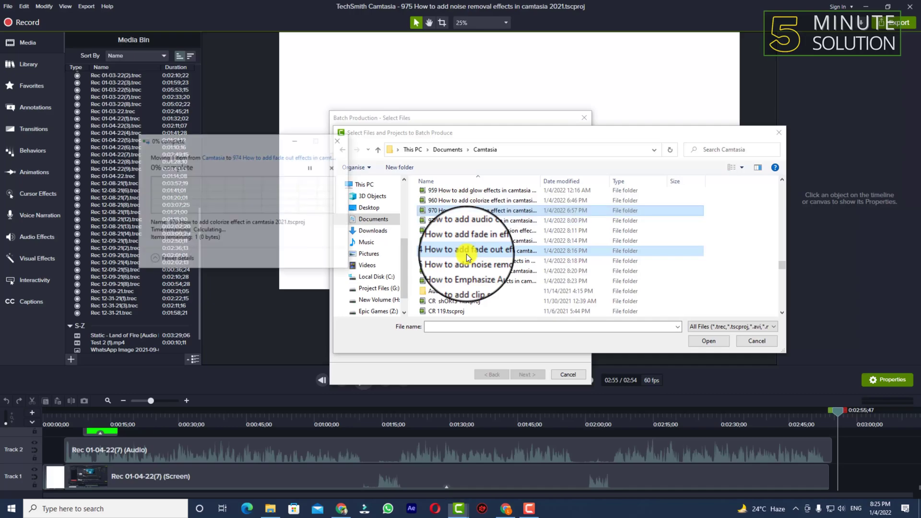
pyautogui.click(315, 224)
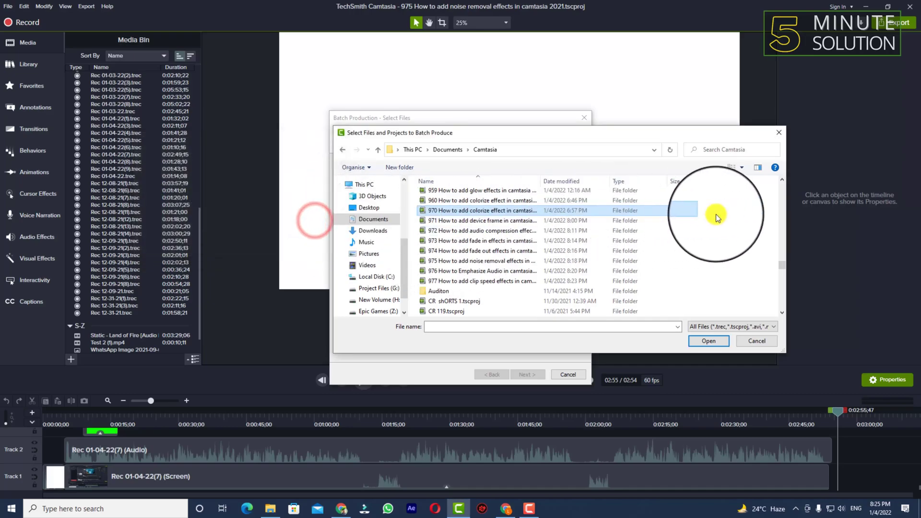
# - Add the 971 device frame .tscproj from its project folder to the batch list
pyautogui.moveTo(716, 215); pyautogui.dragTo(557, 283)
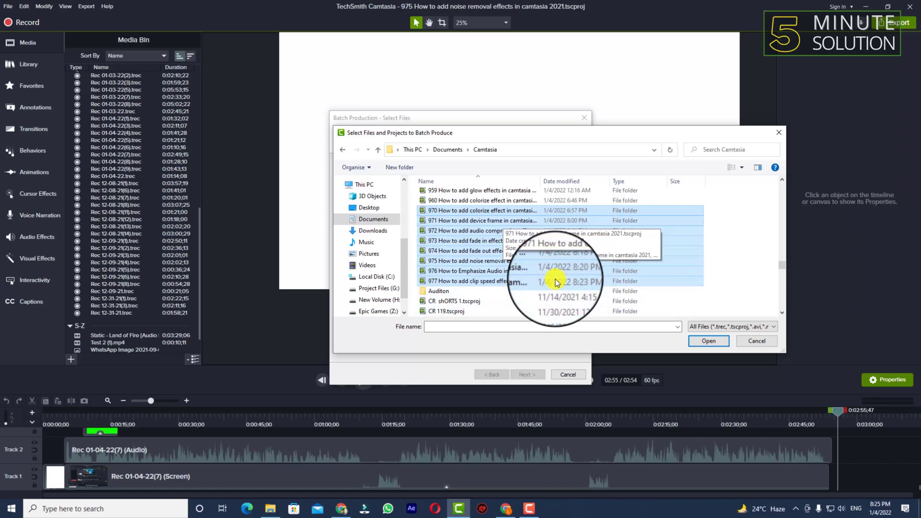
pyautogui.click(726, 219)
pyautogui.click(563, 220)
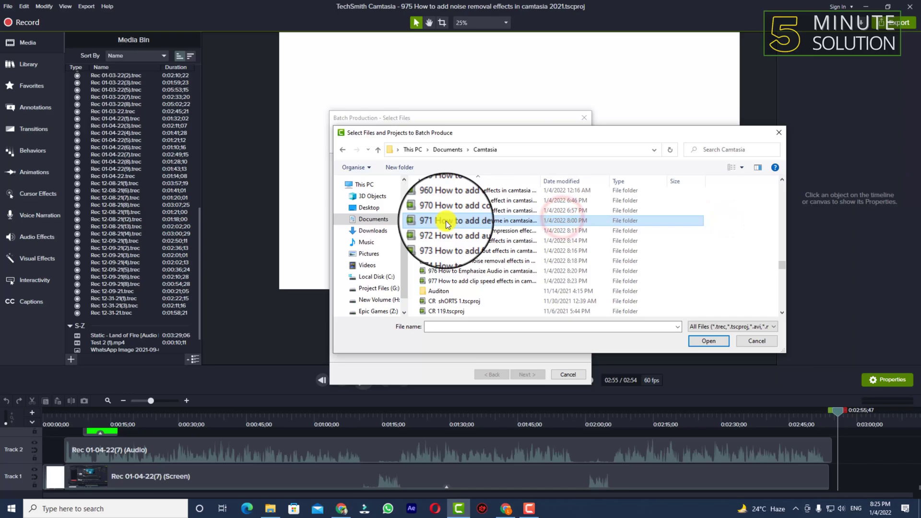
pyautogui.doubleClick(446, 225)
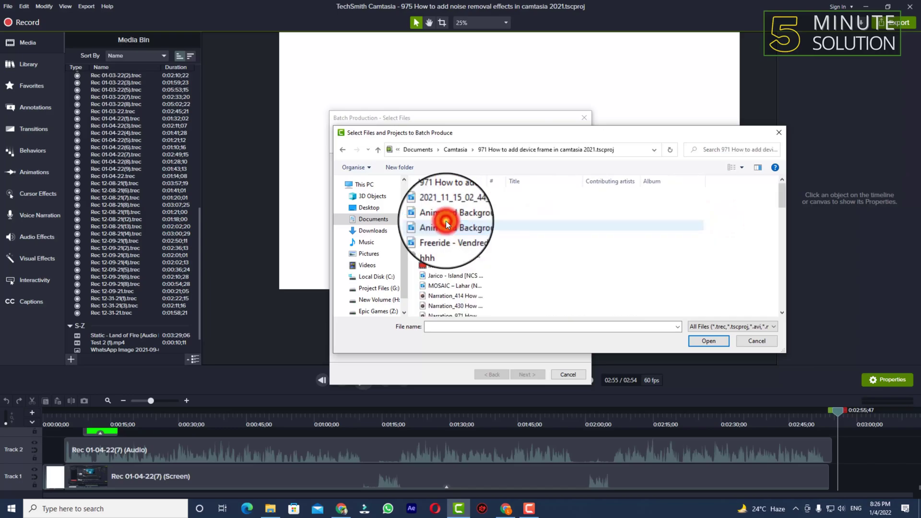
pyautogui.doubleClick(451, 196)
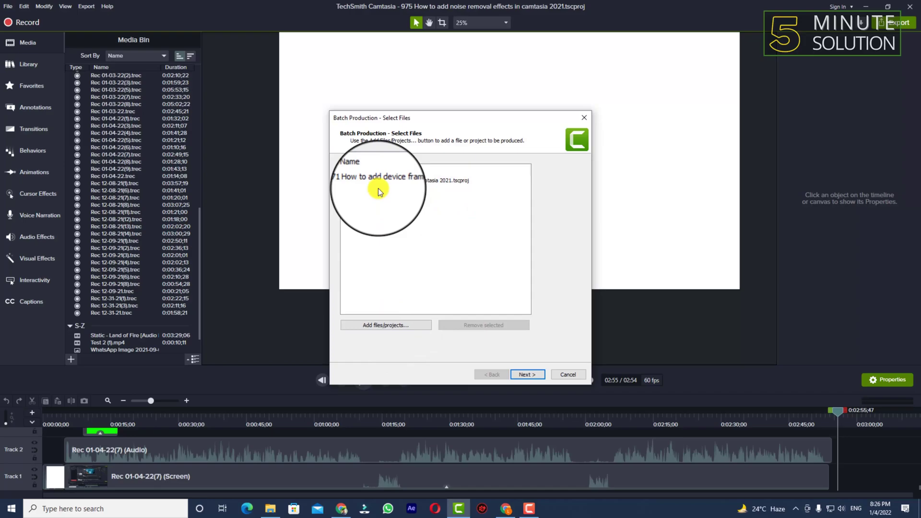
# - Add the 972 audio compression and 973 fade in projects to the batch
pyautogui.click(391, 327)
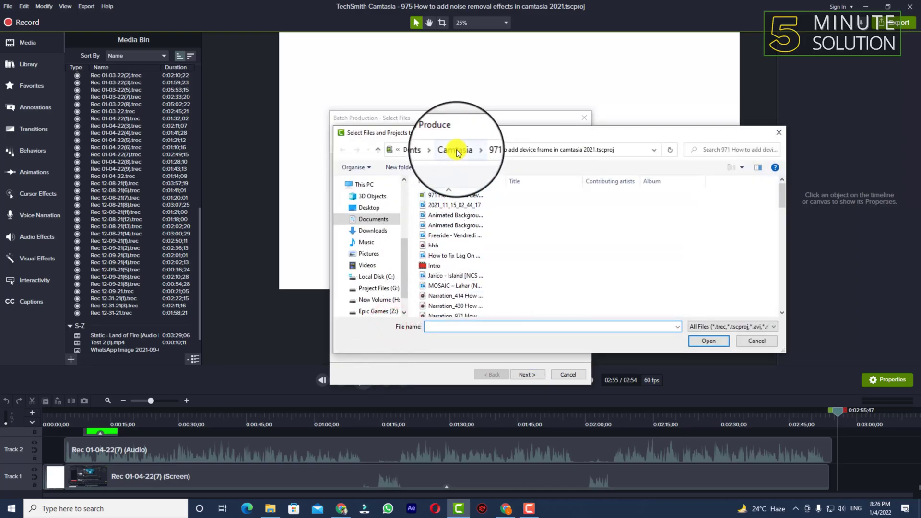
pyautogui.click(457, 152)
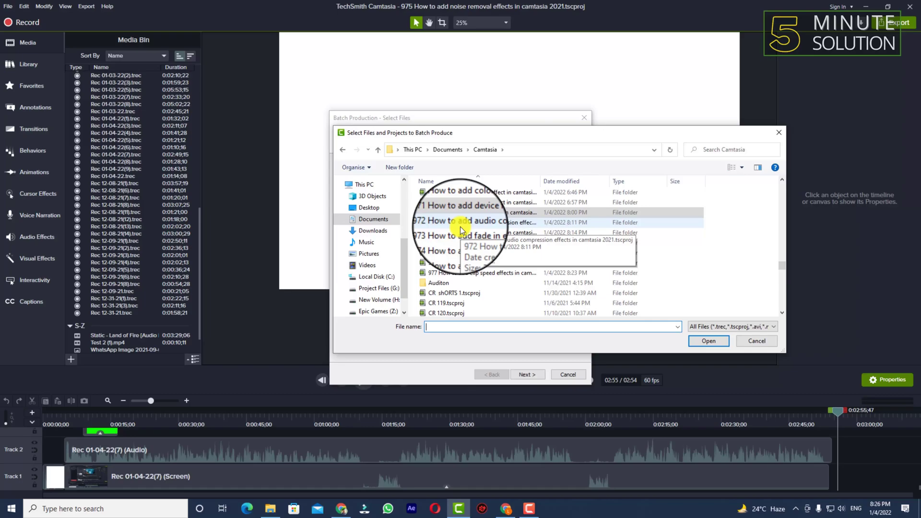
pyautogui.doubleClick(459, 224)
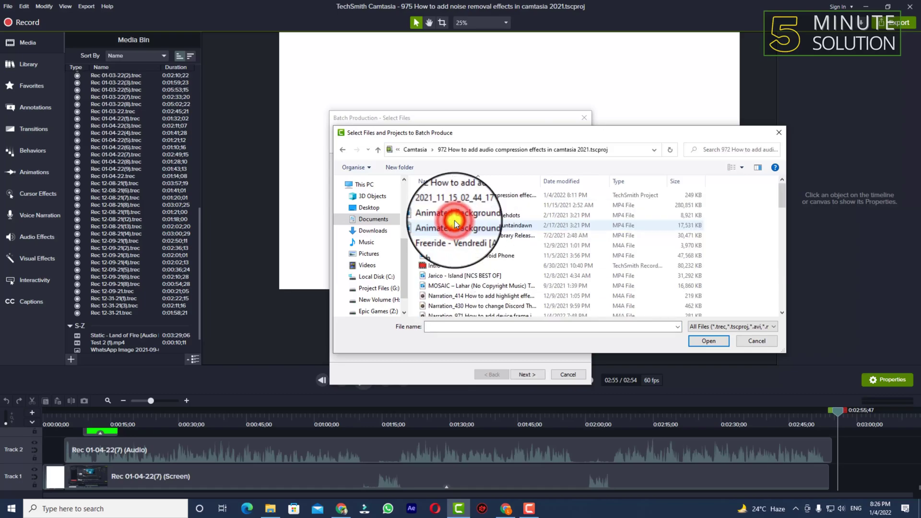
pyautogui.doubleClick(453, 195)
pyautogui.click(381, 326)
pyautogui.click(416, 150)
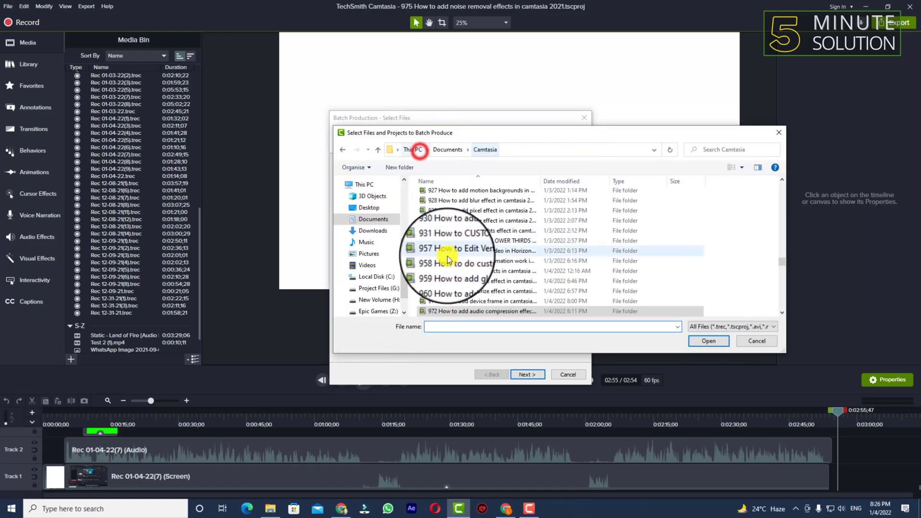
pyautogui.doubleClick(448, 231)
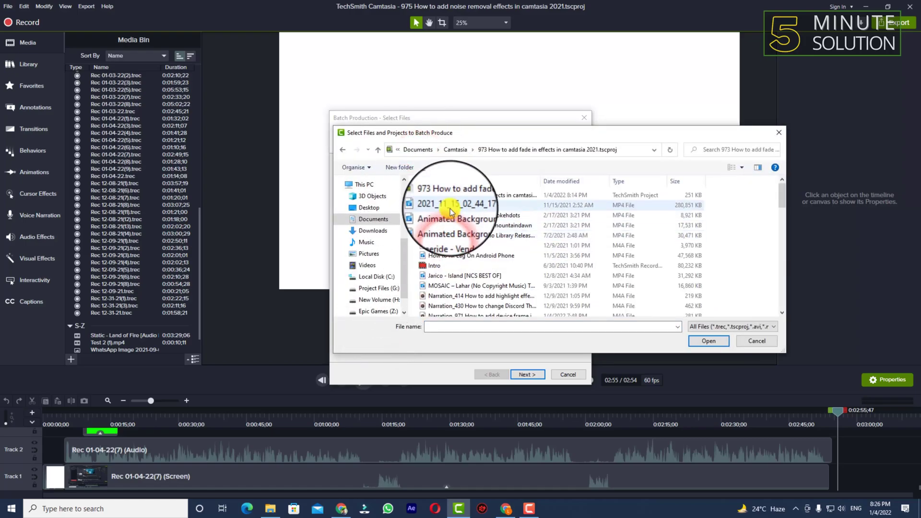
pyautogui.doubleClick(451, 195)
pyautogui.click(412, 326)
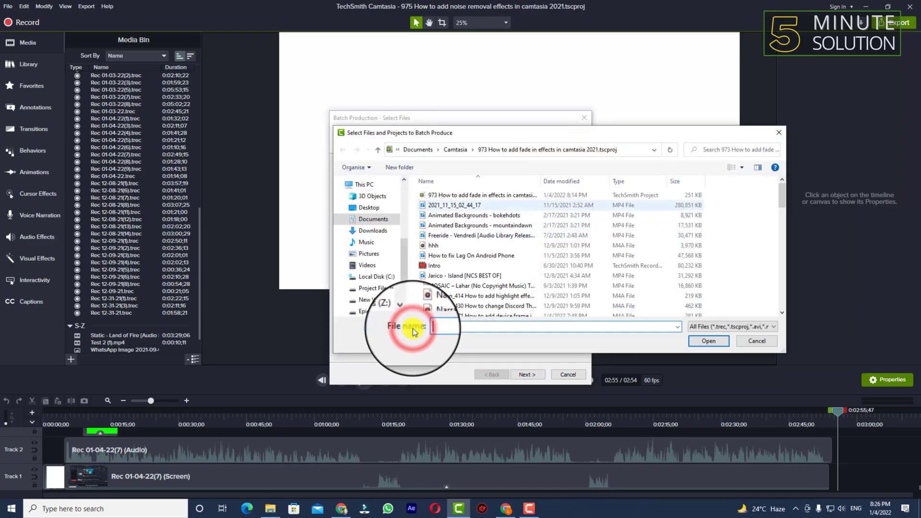
# - Add the 974 fade out and 976 Emphasize Audio projects to the batch
pyautogui.click(451, 151)
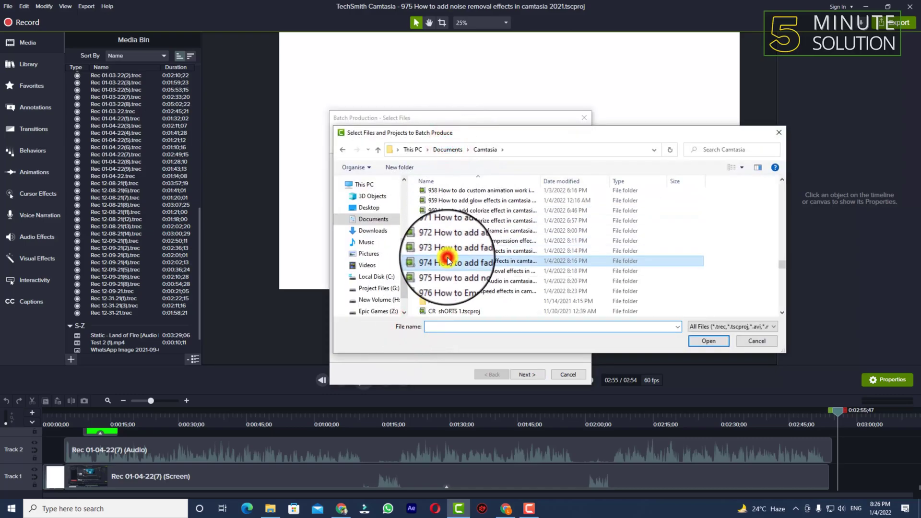
pyautogui.doubleClick(430, 264)
pyautogui.doubleClick(451, 195)
pyautogui.click(408, 325)
pyautogui.click(461, 149)
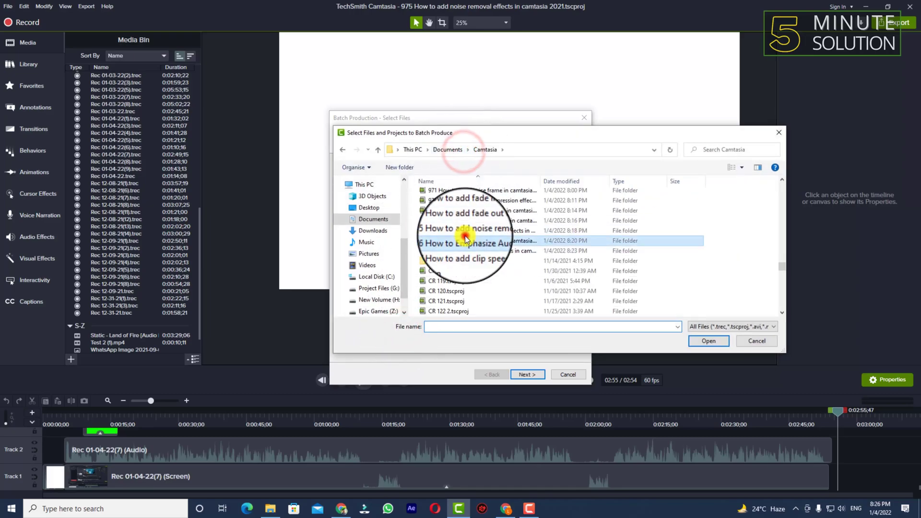
pyautogui.doubleClick(465, 235)
pyautogui.doubleClick(458, 194)
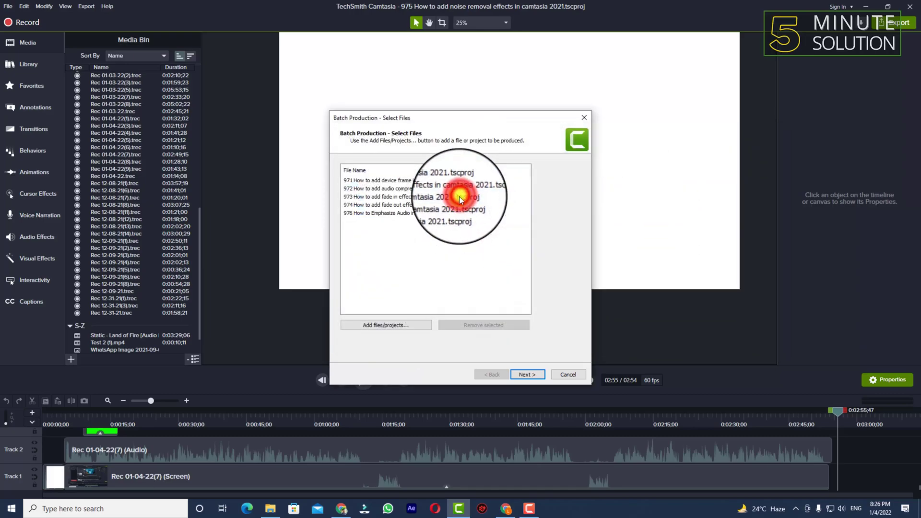
# - Remove the stray bokehdots video that was added from the 975 folder
pyautogui.click(408, 324)
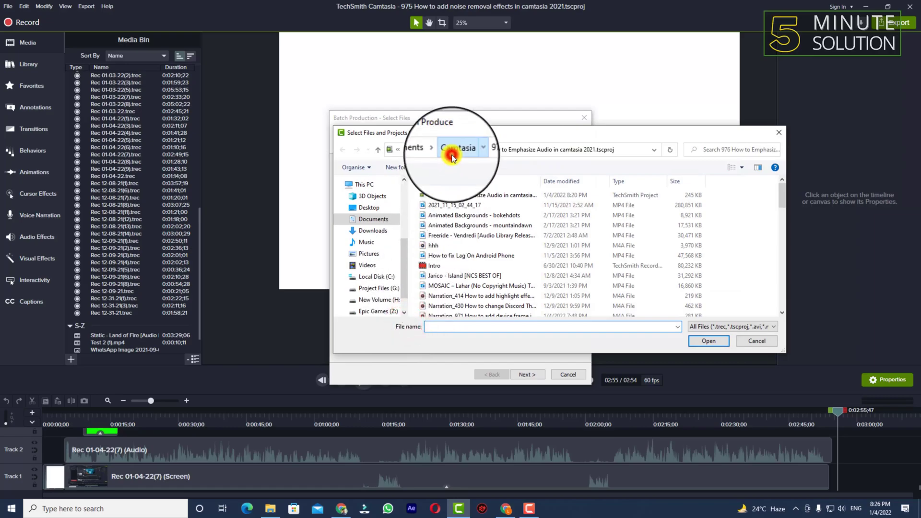
pyautogui.doubleClick(438, 269)
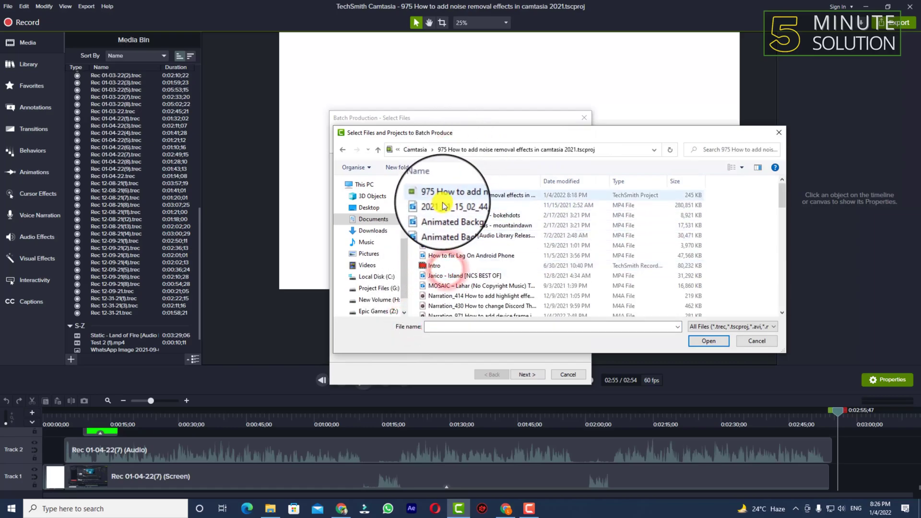
pyautogui.doubleClick(447, 198)
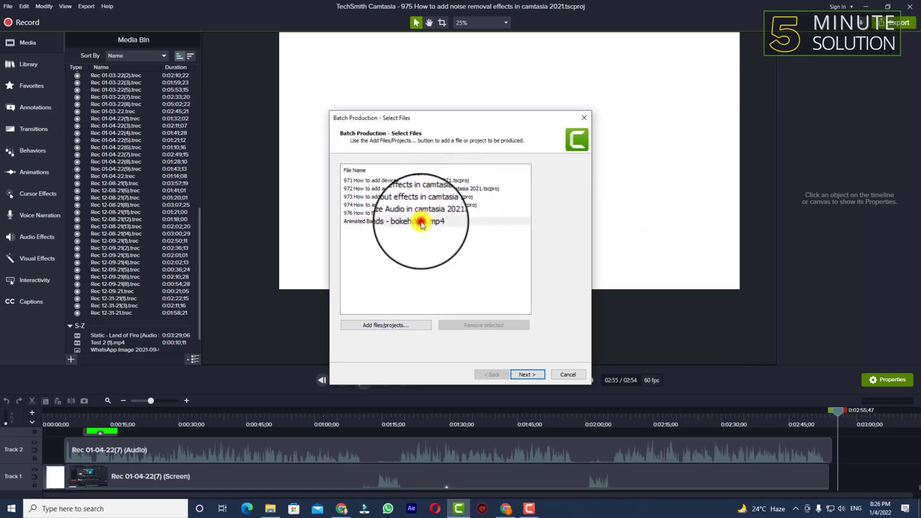
pyautogui.click(420, 222)
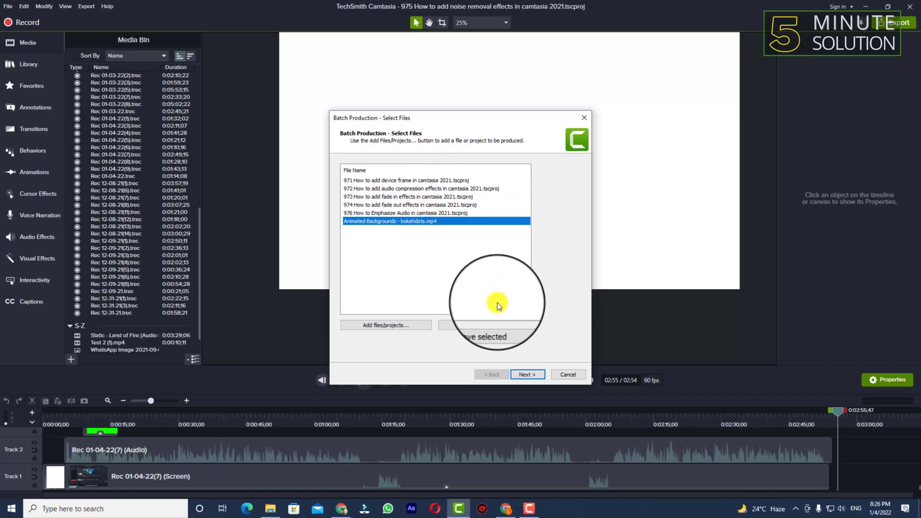
pyautogui.click(494, 324)
# - Add the 975 noise removal and 977 clip speed projects to the batch
pyautogui.click(402, 328)
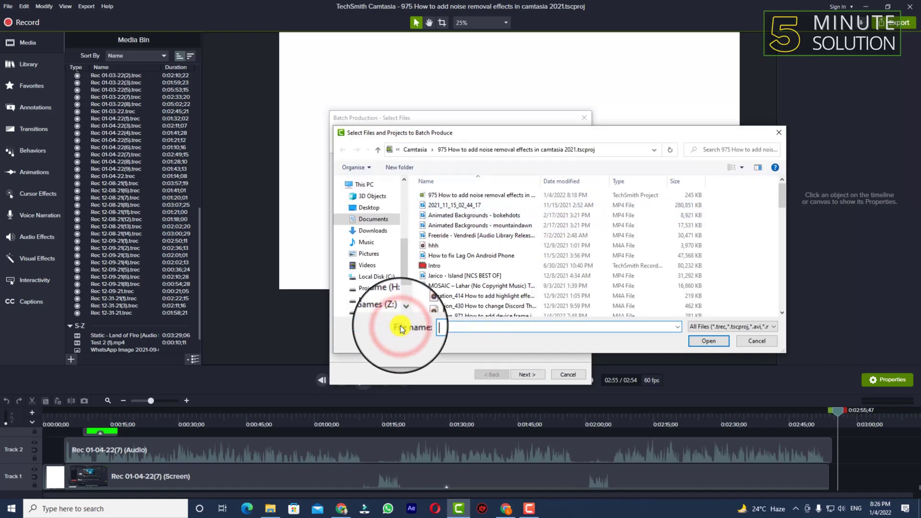
pyautogui.click(423, 152)
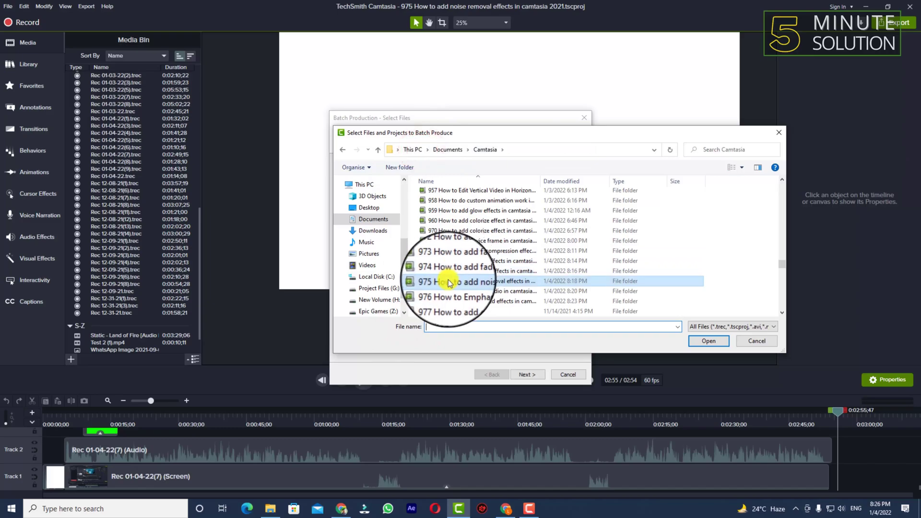
pyautogui.doubleClick(448, 283)
pyautogui.doubleClick(442, 195)
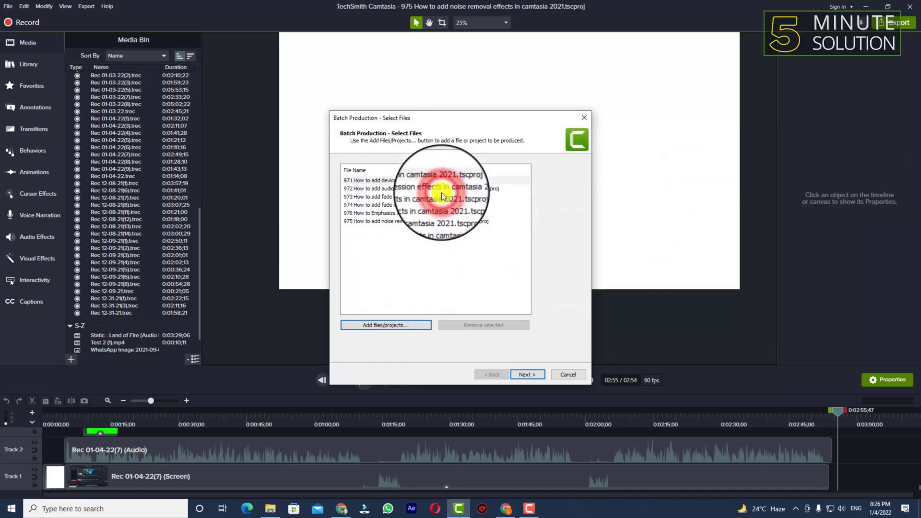
pyautogui.click(393, 325)
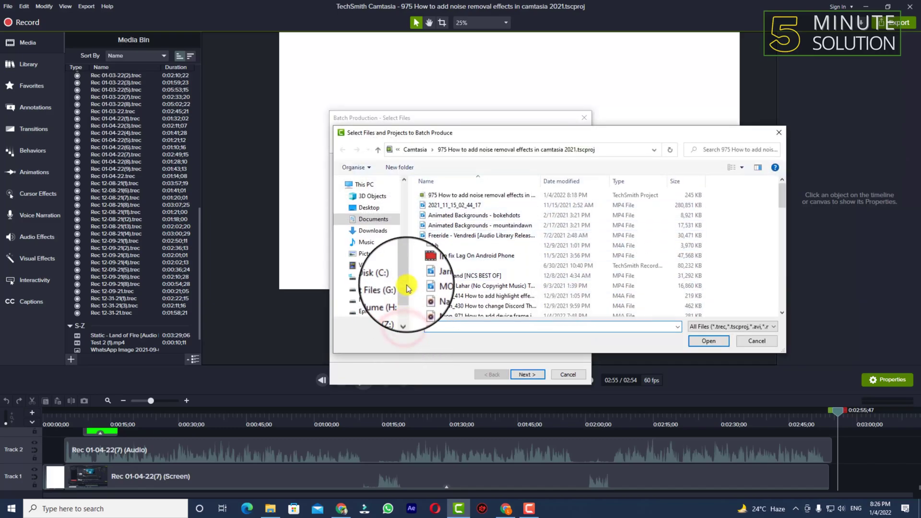
pyautogui.click(416, 151)
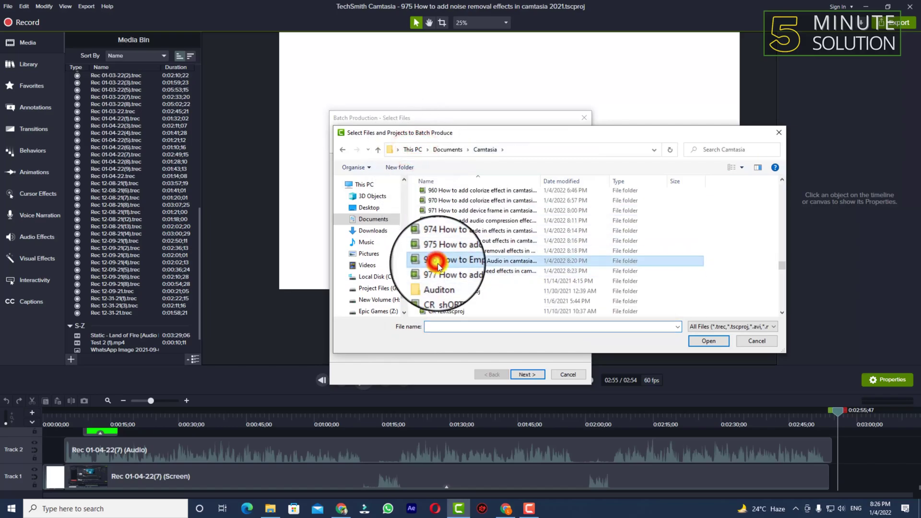
pyautogui.click(446, 273)
pyautogui.doubleClick(445, 273)
pyautogui.doubleClick(441, 193)
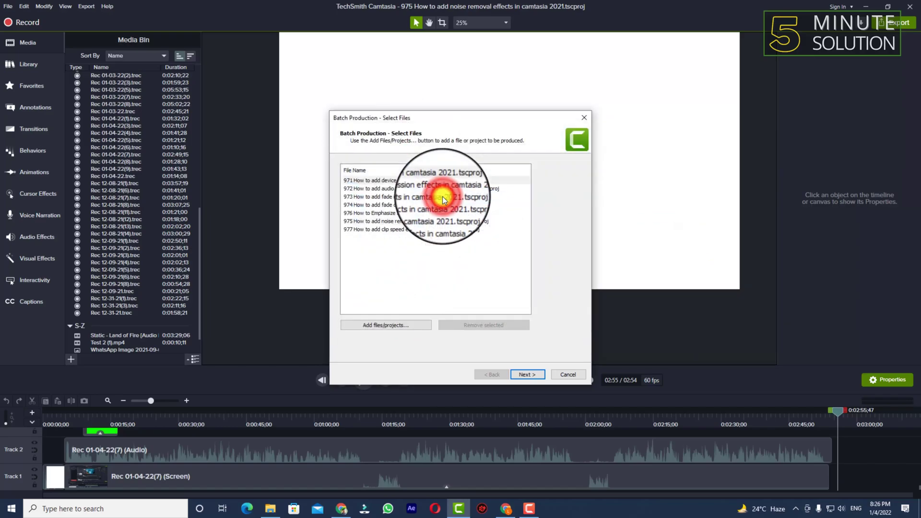
# - Check the seven queued projects by selecting and deselecting rows in the list
pyautogui.moveTo(401, 273); pyautogui.dragTo(395, 183)
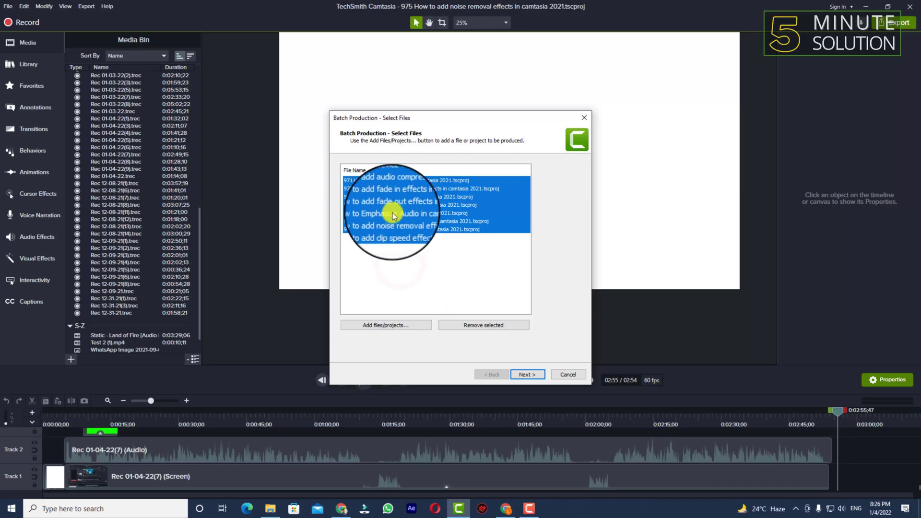
pyautogui.click(389, 257)
pyautogui.click(380, 223)
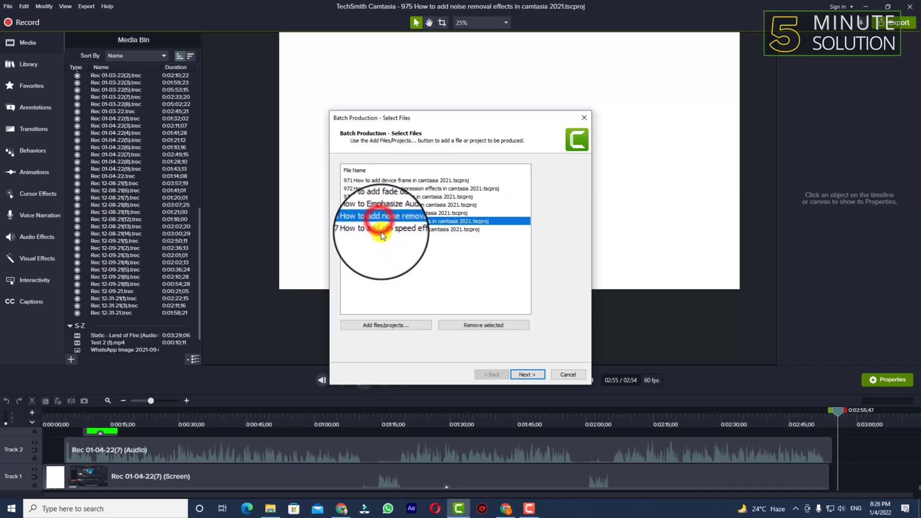
pyautogui.click(383, 241)
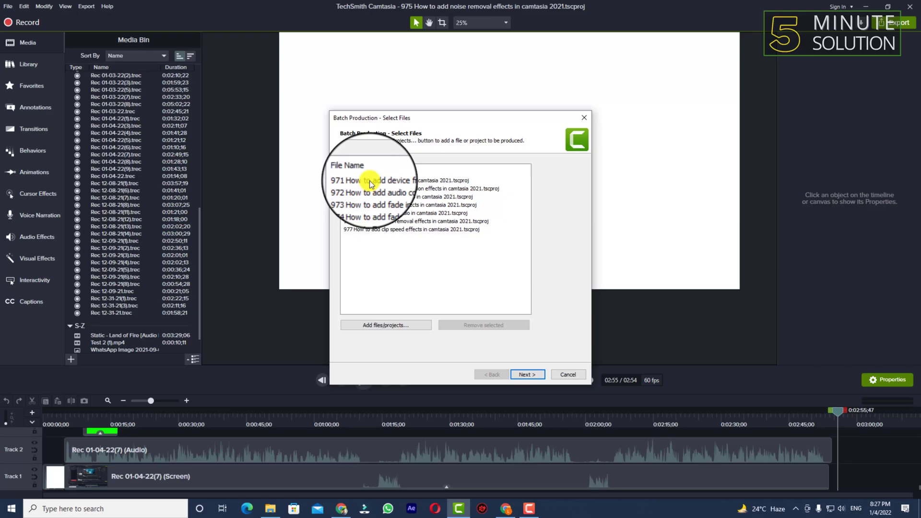
# - Move on to the preset options and look through the production preset list and preset manager
pyautogui.click(531, 374)
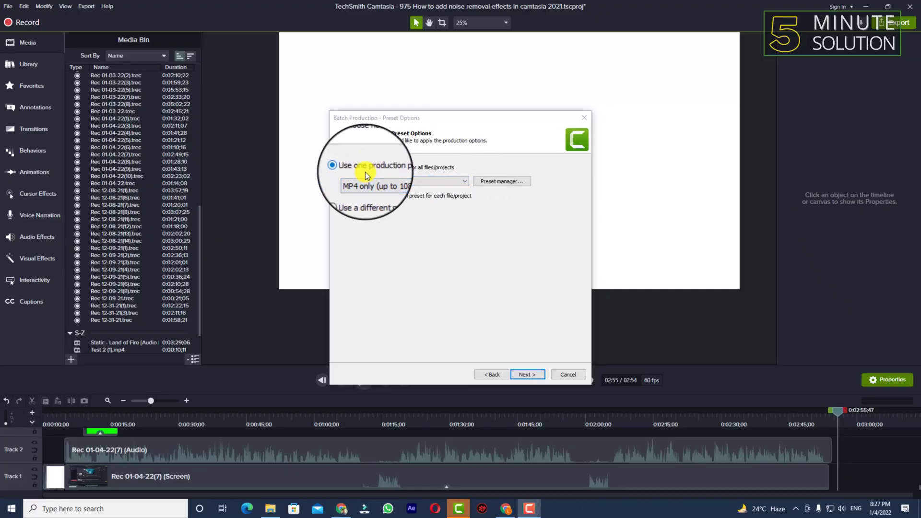
pyautogui.click(447, 182)
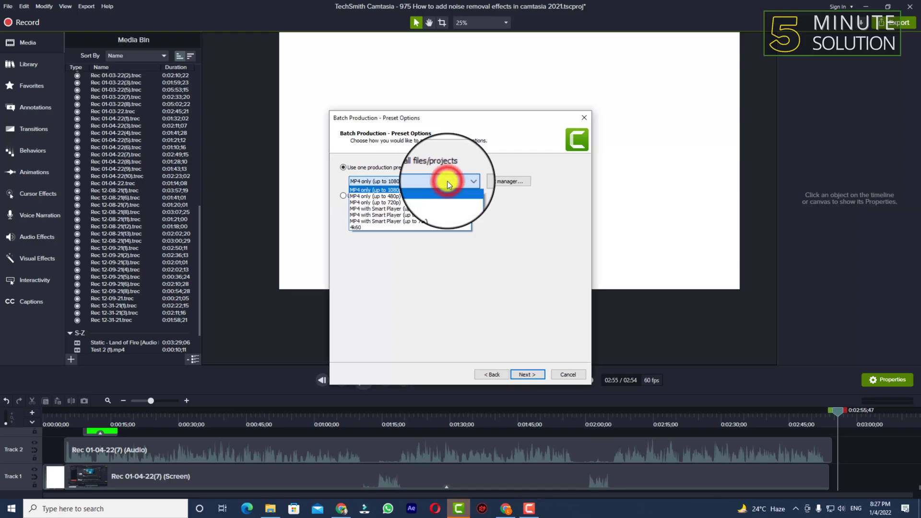
pyautogui.click(447, 182)
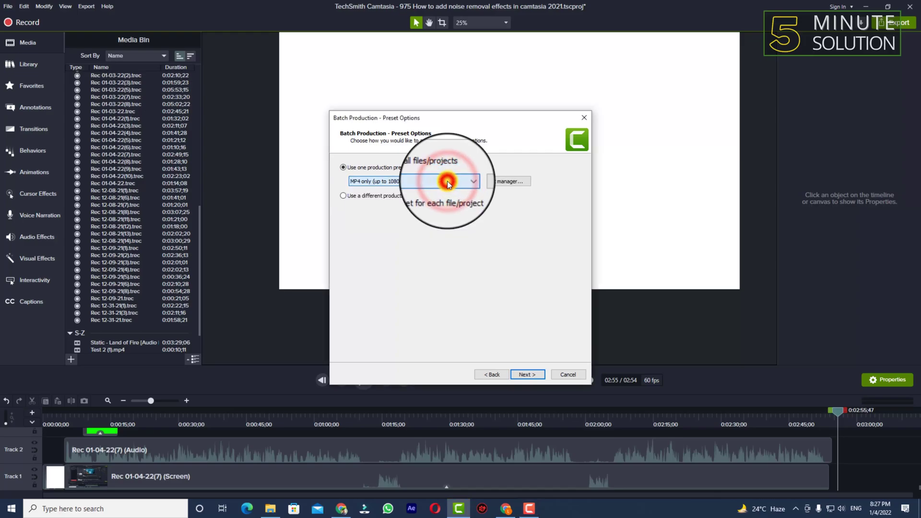
pyautogui.click(488, 183)
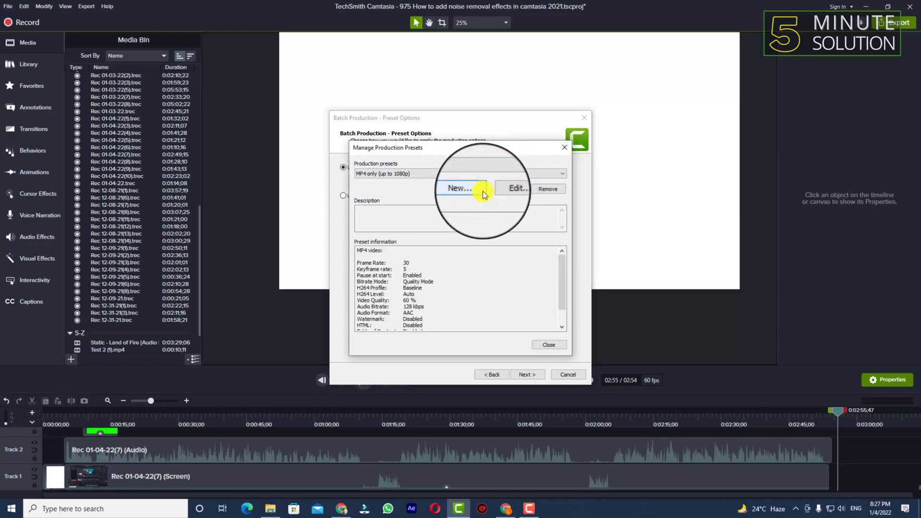
pyautogui.click(564, 346)
pyautogui.click(422, 181)
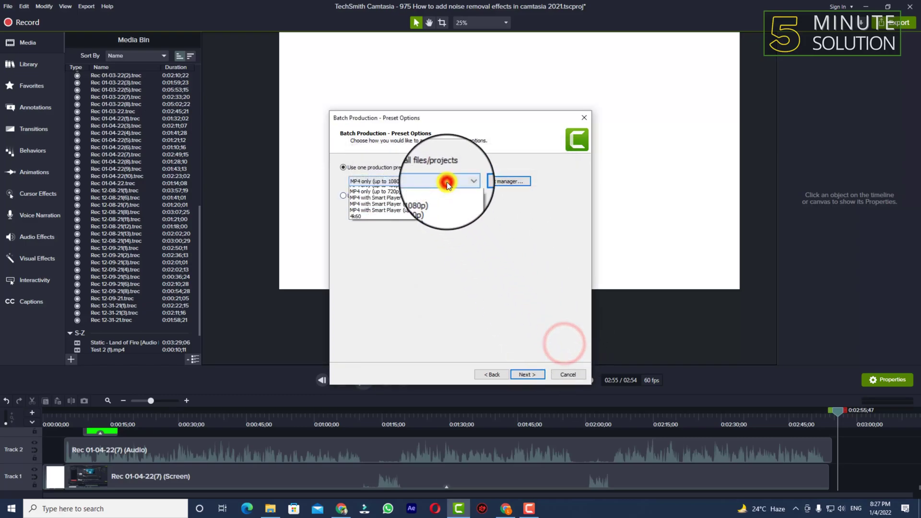
pyautogui.click(501, 181)
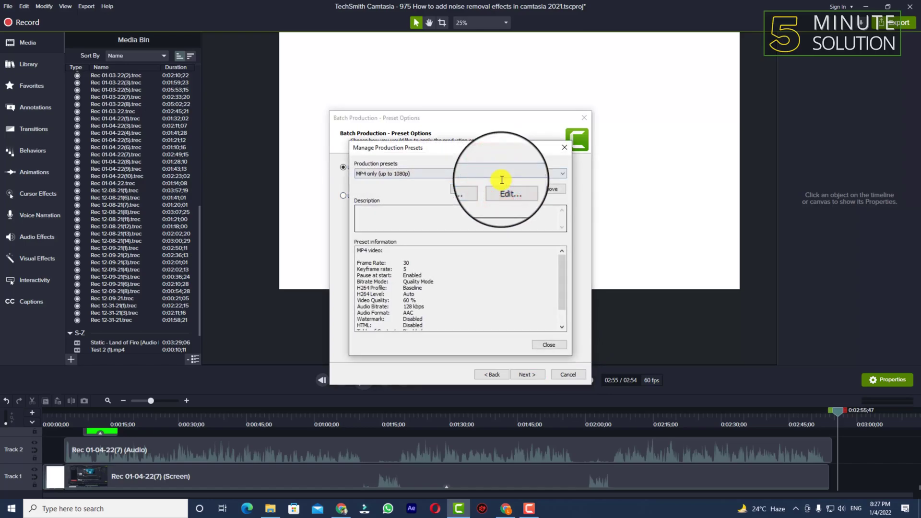
pyautogui.click(563, 151)
# - Choose the 4k60 preset for all seven projects and continue to the Finish page
pyautogui.click(445, 182)
pyautogui.click(445, 181)
pyautogui.click(445, 182)
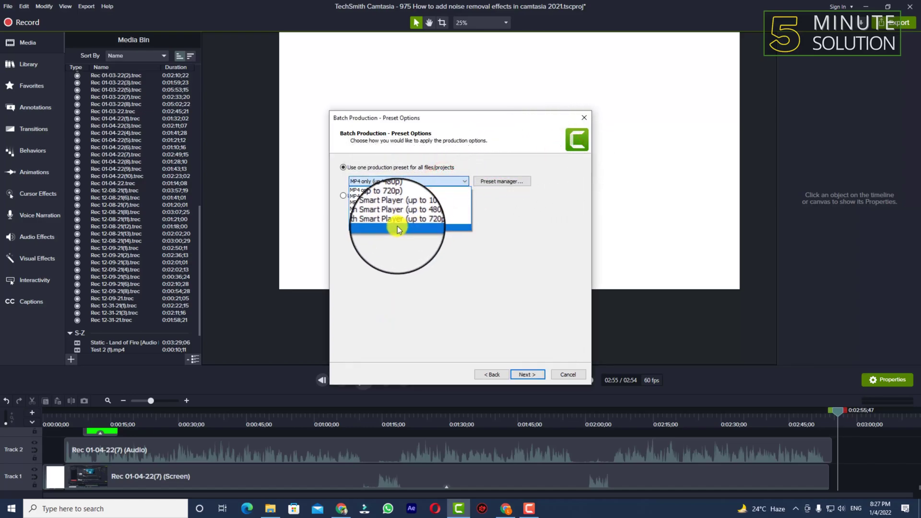
pyautogui.click(397, 226)
pyautogui.click(398, 180)
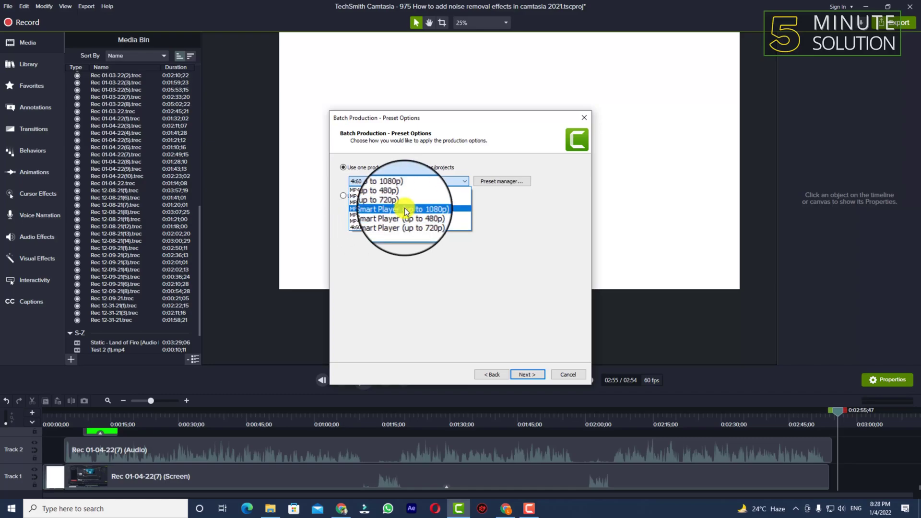
pyautogui.click(412, 209)
pyautogui.click(425, 182)
pyautogui.click(384, 227)
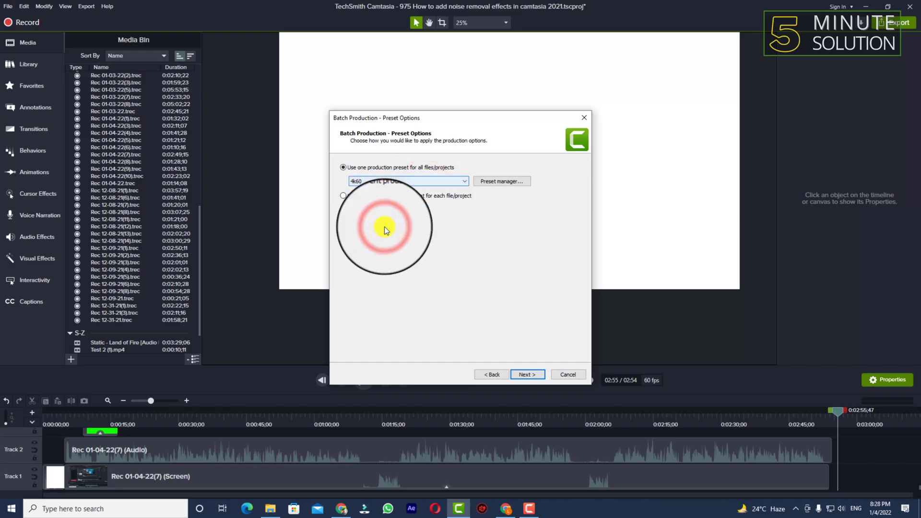
pyautogui.click(529, 376)
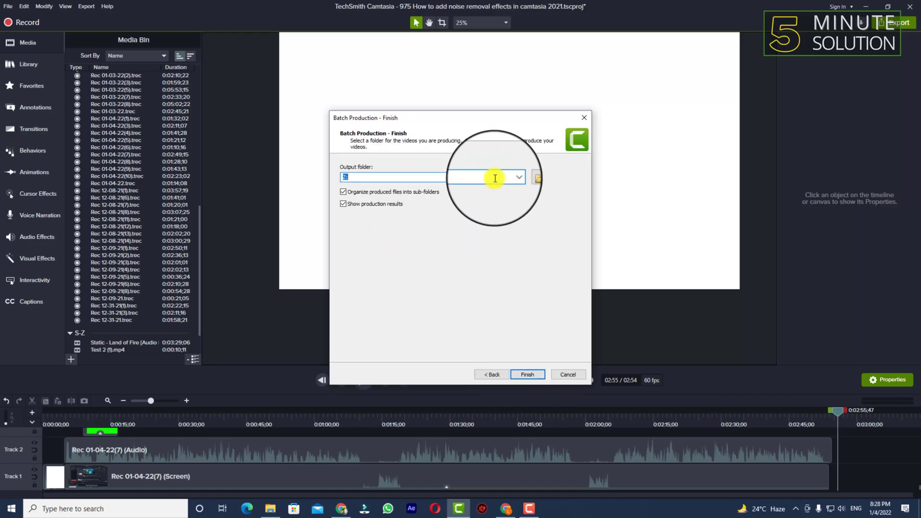
# - Set the Epic Games (Z:) drive as the output folder for the produced videos
pyautogui.click(371, 196)
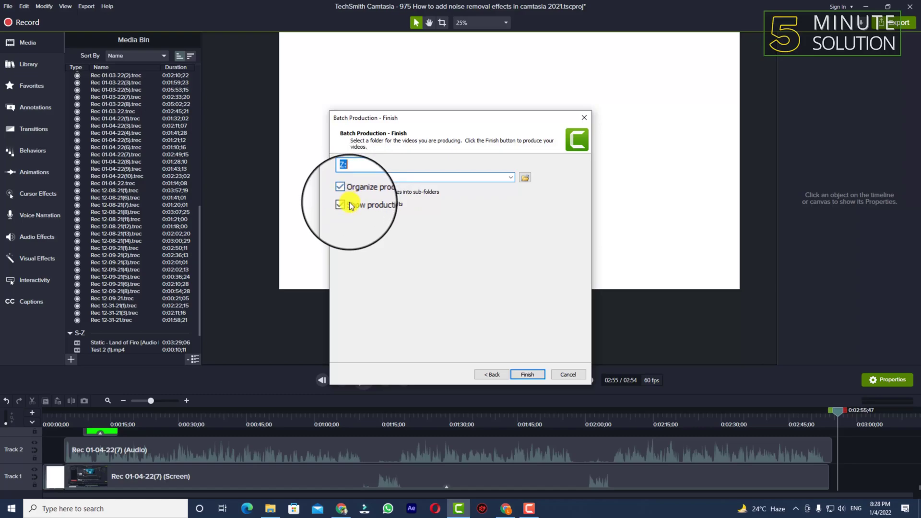
pyautogui.click(525, 179)
pyautogui.scroll(-3, 462, 288)
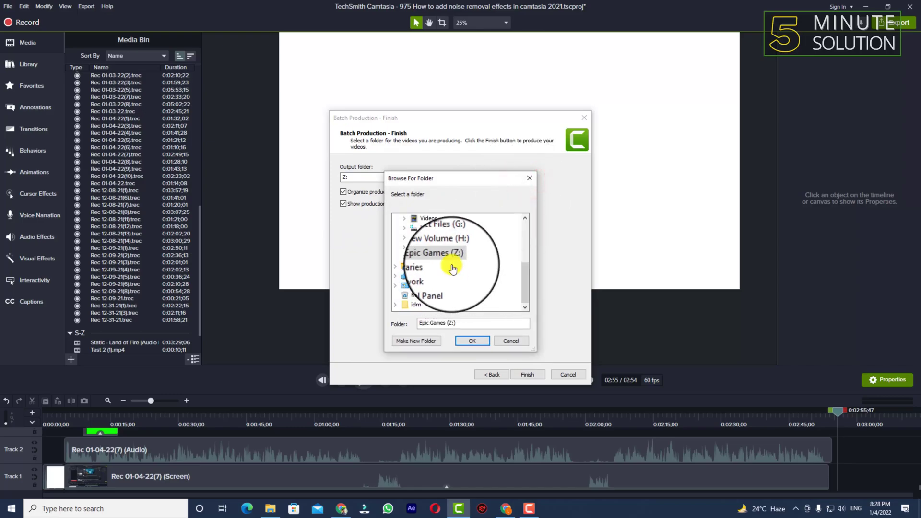
pyautogui.click(471, 341)
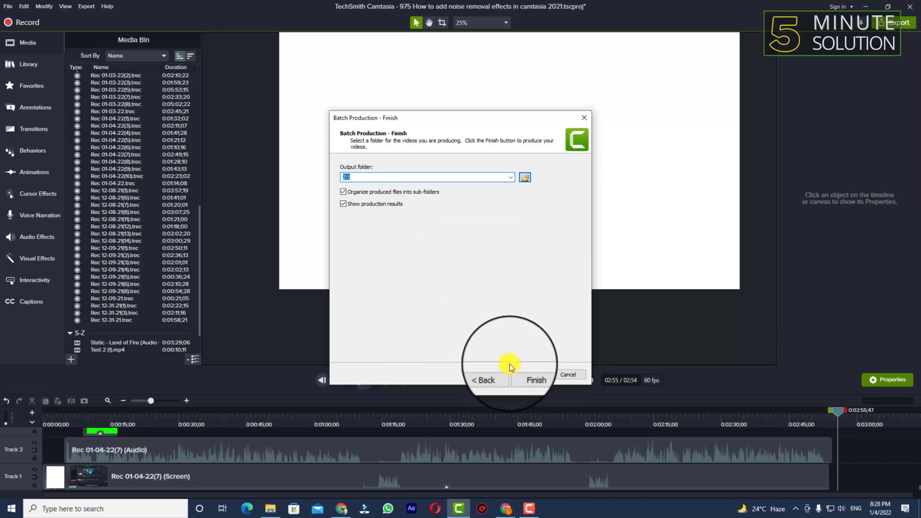
# - Finish the wizard so all seven projects begin rendering, starting with 971
pyautogui.click(528, 374)
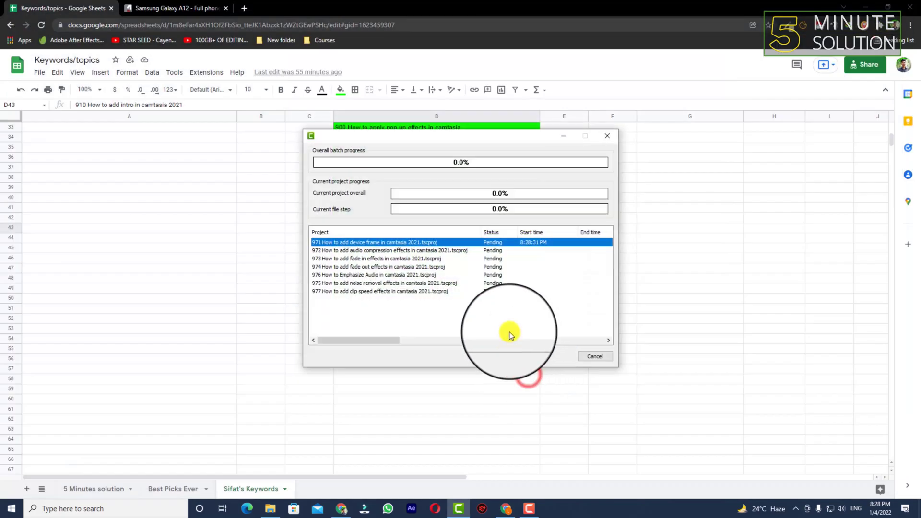